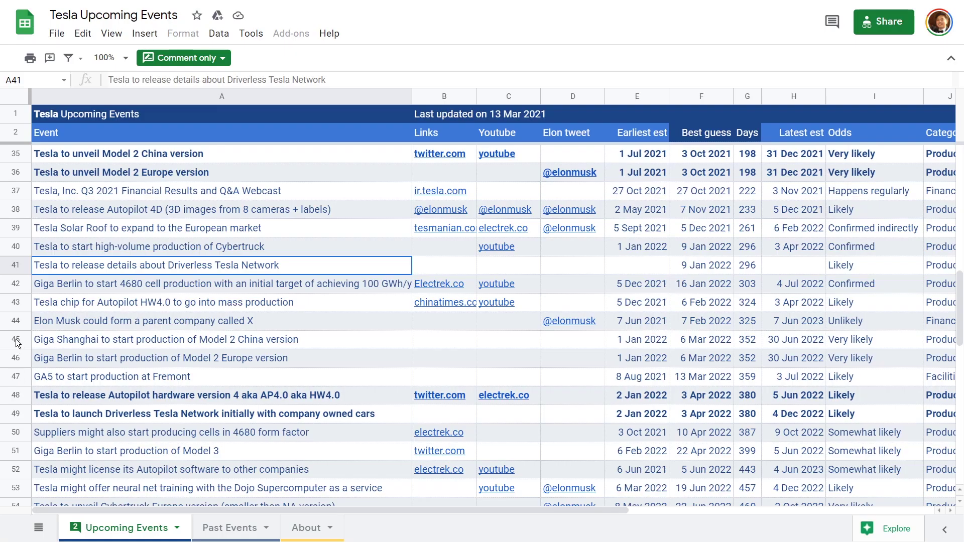
# Step: Switch to the Best Selling Cars 2019 sheet with top-20 sales and MSRP
pyautogui.moveTo(16, 340); pyautogui.dragTo(15, 359)
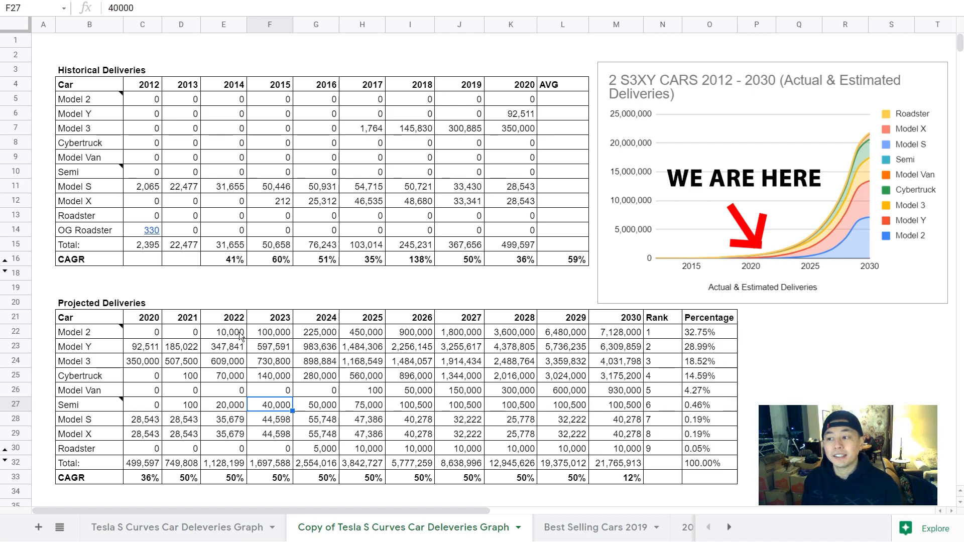
# Step: Select the MSRP prices of all 20 cars in F3:F20, showing an average of $23,729
pyautogui.hotkey('ctrl', 'shift', 'pagedown')
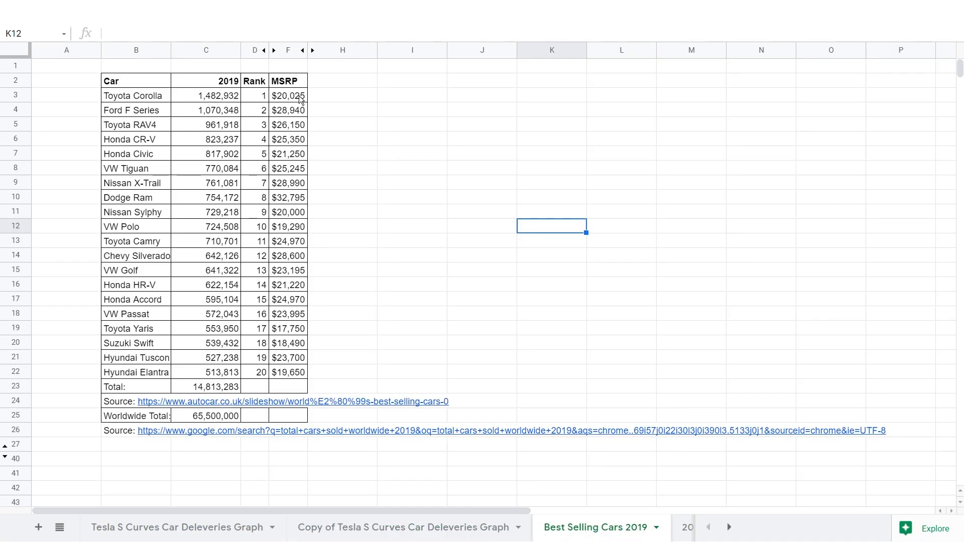
pyautogui.moveTo(288, 95); pyautogui.dragTo(294, 373)
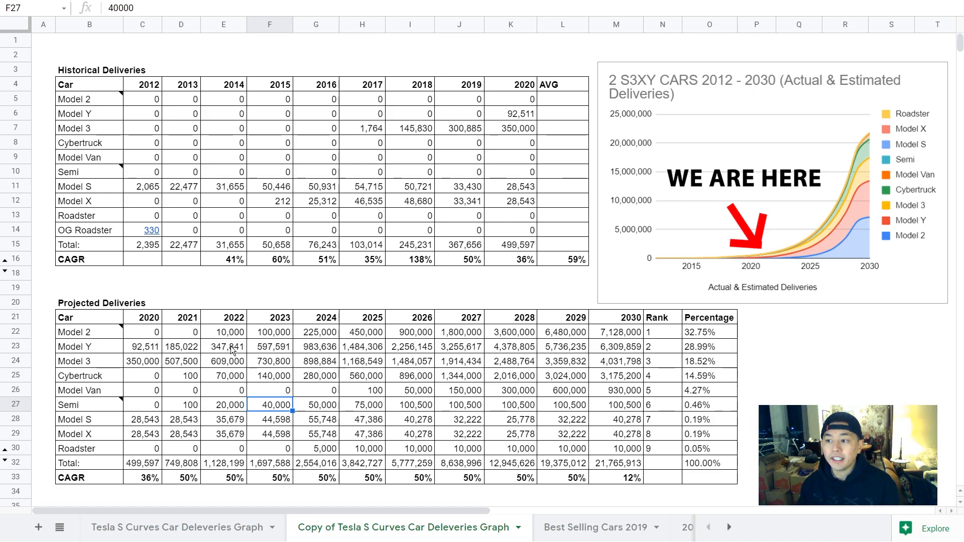
pyautogui.click(265, 349)
pyautogui.press('Right')
pyautogui.press('Left')
pyautogui.press('Left')
pyautogui.press('Right')
pyautogui.press('Right')
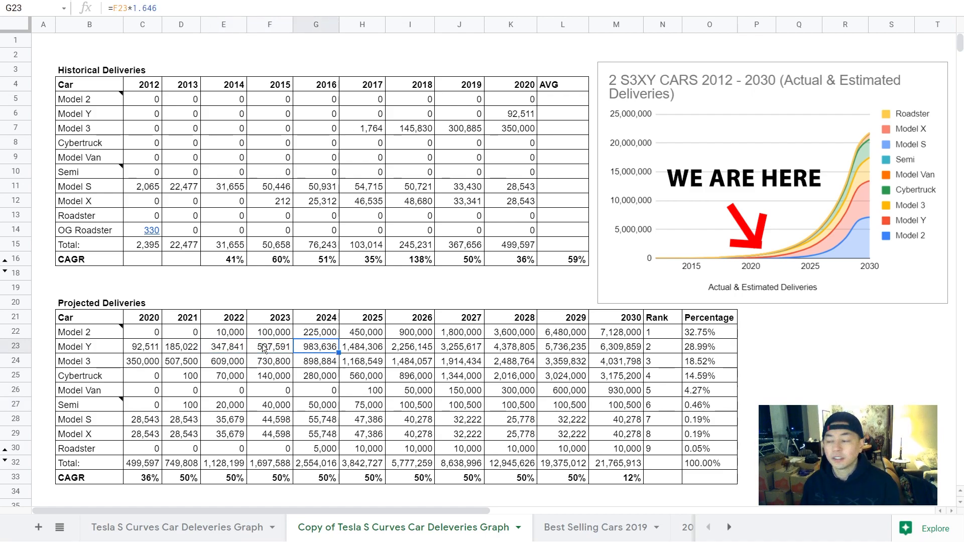
pyautogui.press('Right')
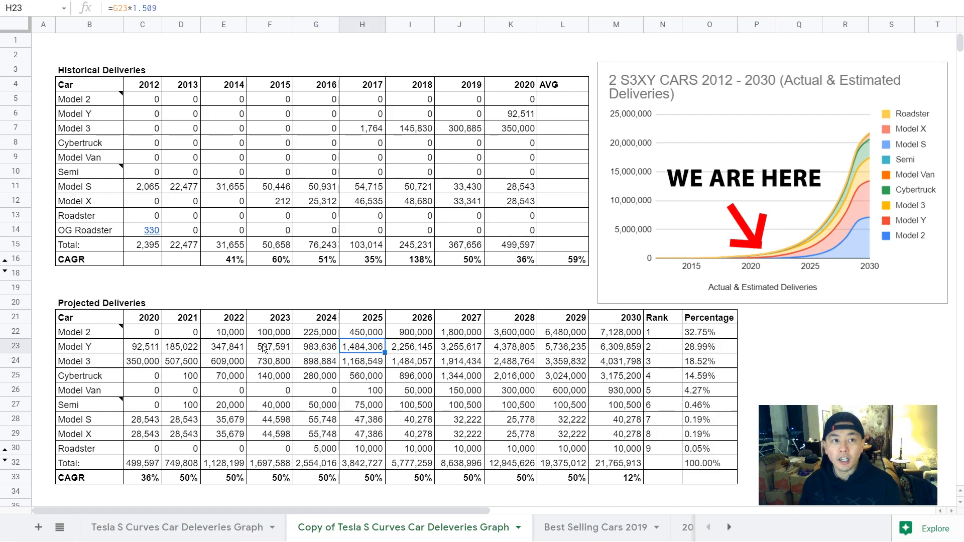
pyautogui.press('Right')
pyautogui.press('Right')
pyautogui.press('Right')
pyautogui.press('Right')
pyautogui.press('Right')
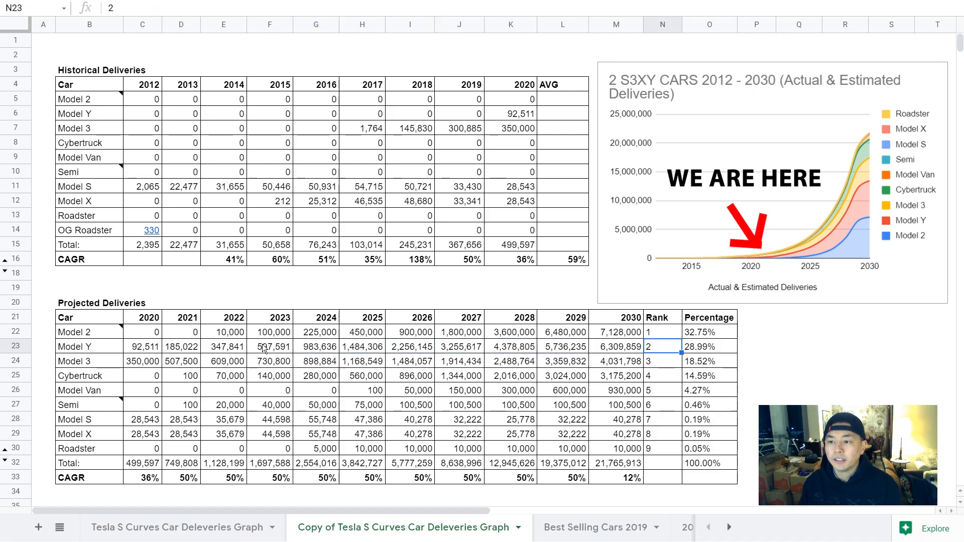
pyautogui.press('Left')
pyautogui.press('Left')
pyautogui.press('Left')
pyautogui.press('Left')
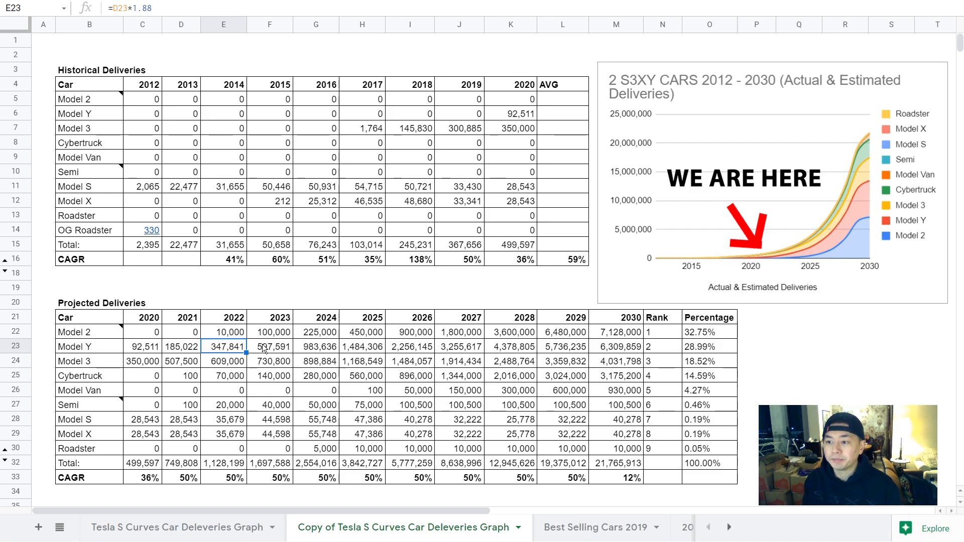
pyautogui.press('Left')
pyautogui.press('Left')
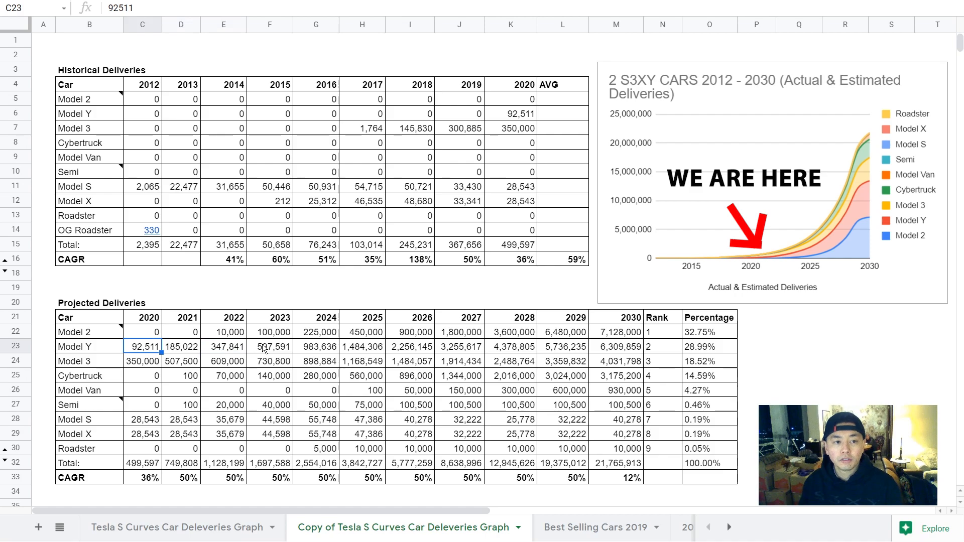
pyautogui.press('Down')
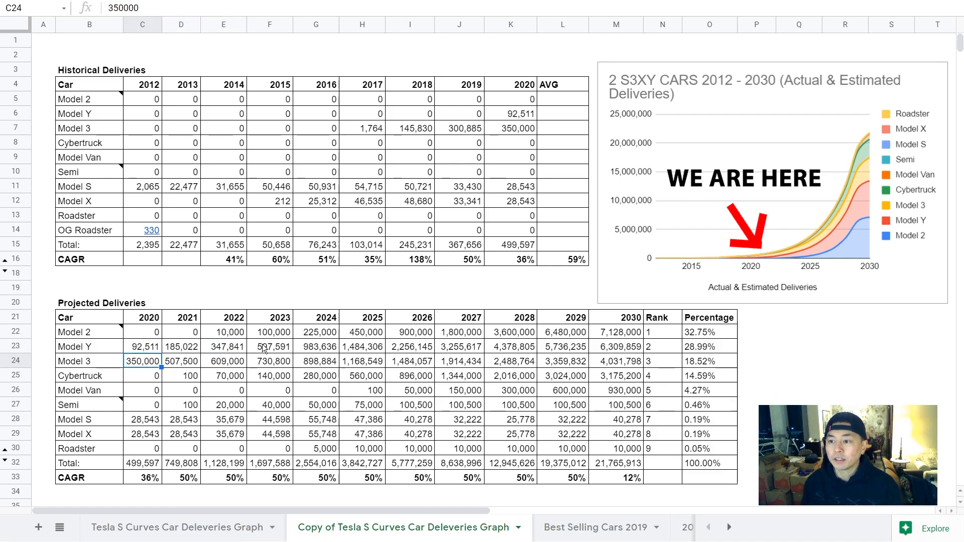
pyautogui.press('Right')
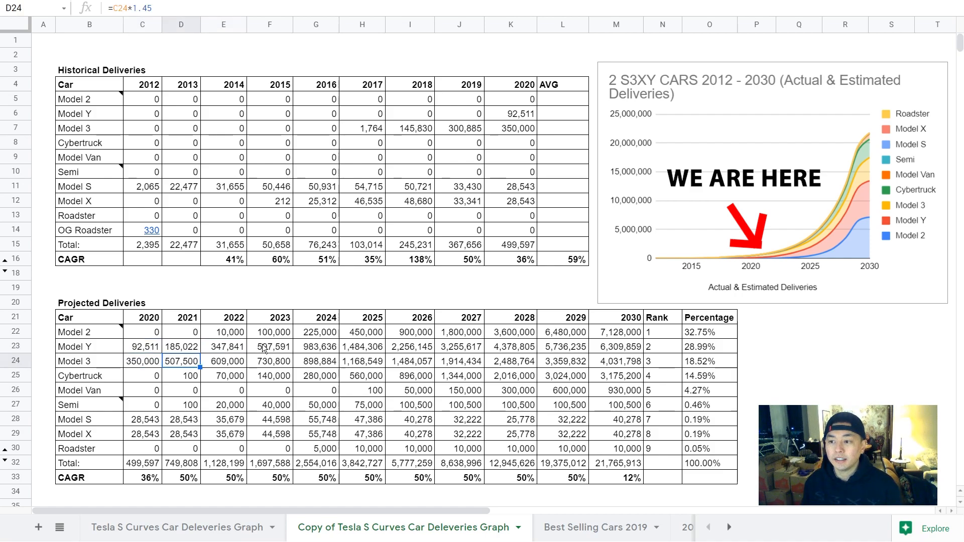
pyautogui.press('Up')
pyautogui.press('Down')
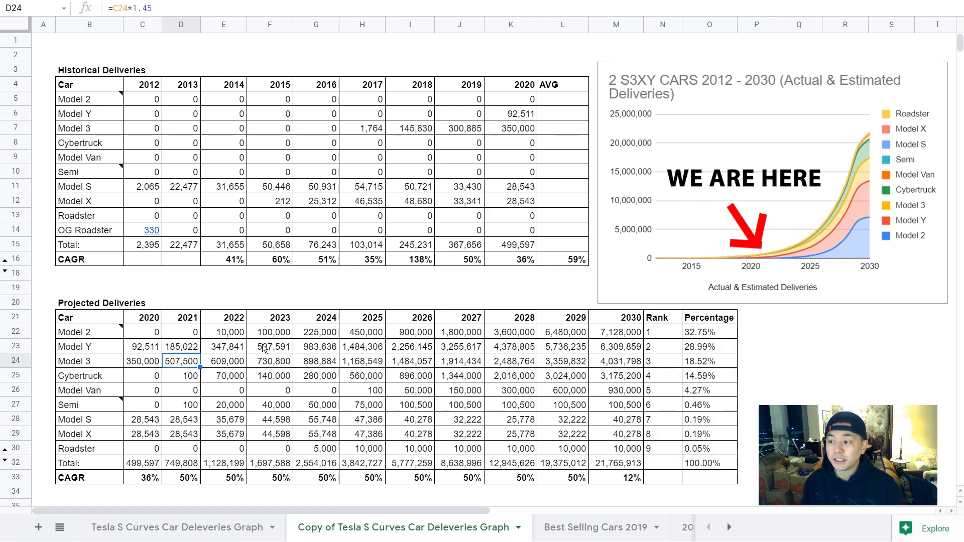
pyautogui.press('Down')
pyautogui.press('Down')
pyautogui.press('Down')
pyautogui.press('Down')
pyautogui.press('Down')
pyautogui.press('Down')
pyautogui.press('Down')
pyautogui.press('Down')
pyautogui.press('Up')
pyautogui.press('Up')
pyautogui.press('Up')
pyautogui.press('Up')
pyautogui.press('Up')
pyautogui.press('Up')
pyautogui.press('Up')
pyautogui.press('Down')
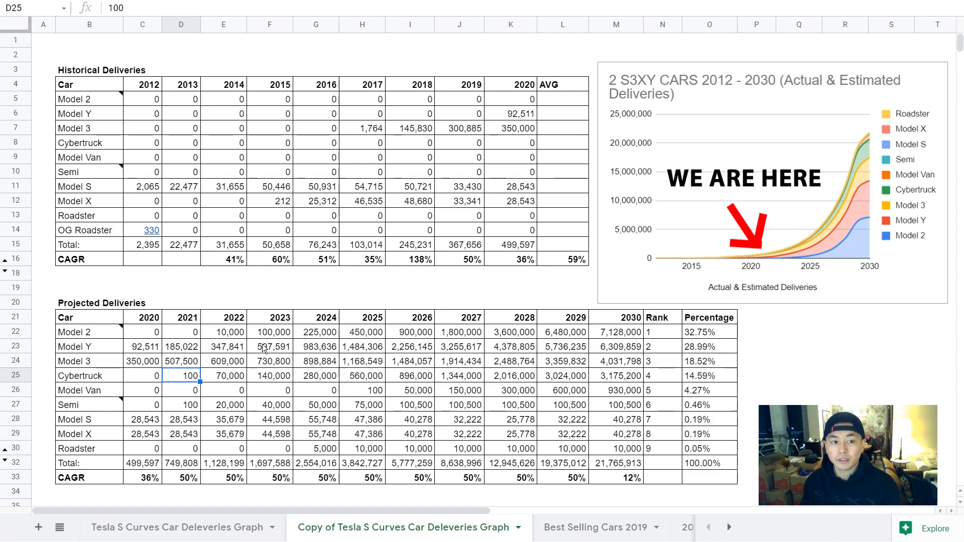
pyautogui.press('Right')
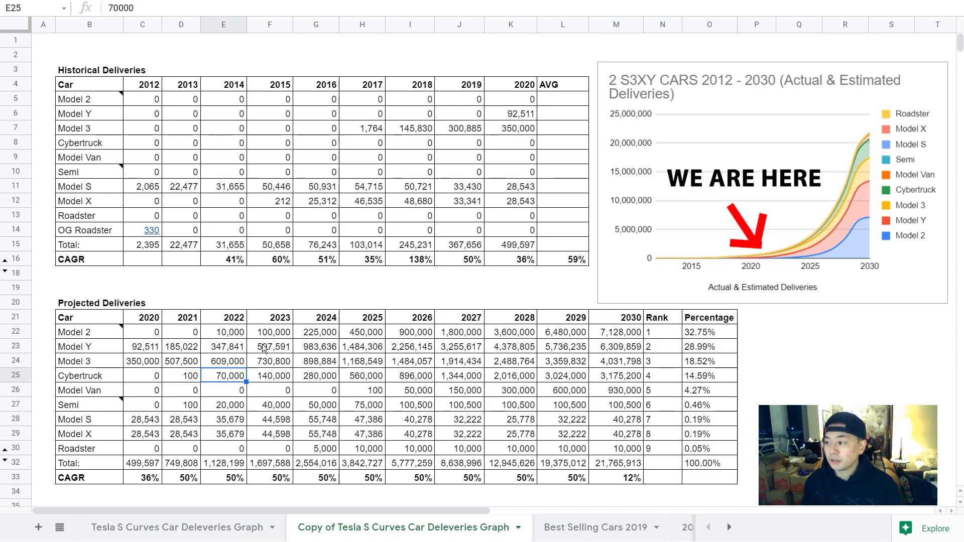
pyautogui.press('Right')
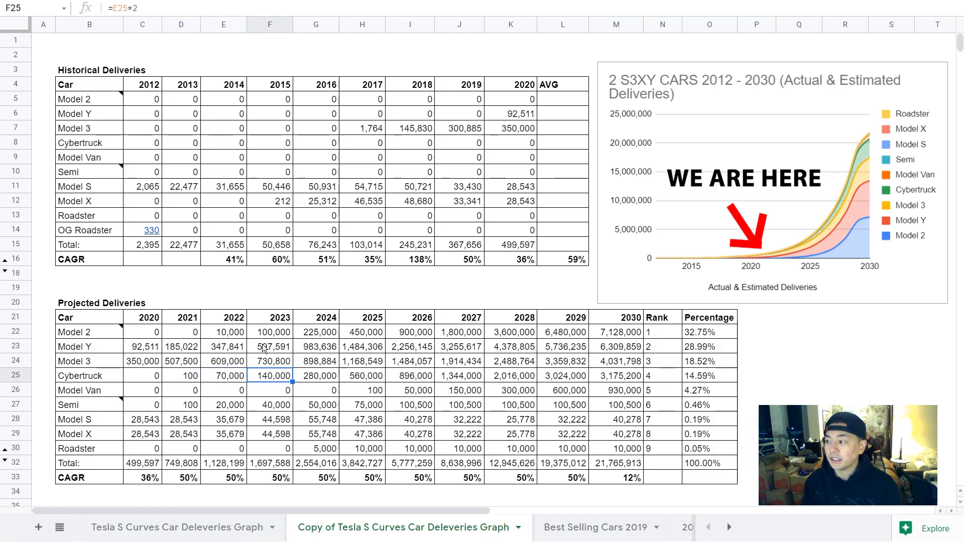
pyautogui.press('Right')
pyautogui.press('Right')
pyautogui.press('Right')
pyautogui.press('Right')
pyautogui.press('Right')
pyautogui.press('Right')
pyautogui.press('Right')
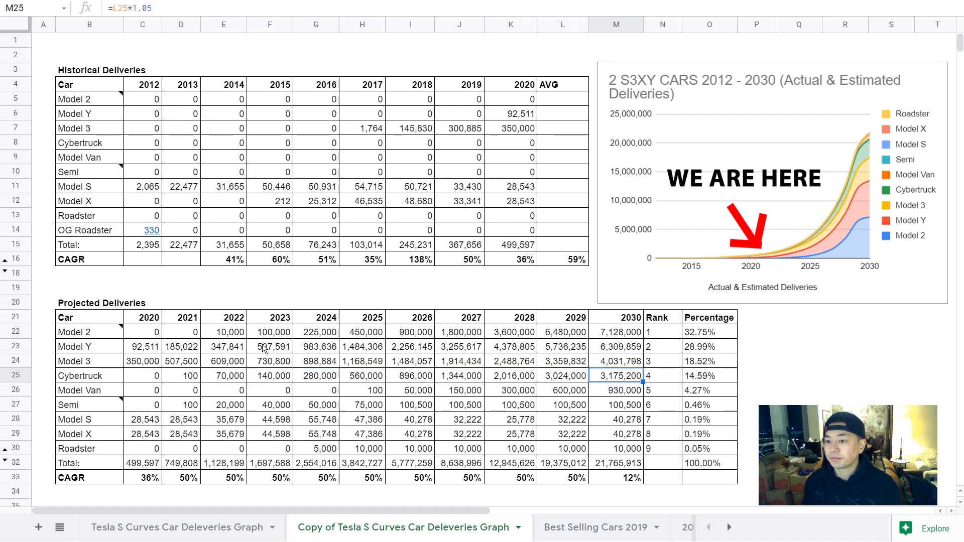
pyautogui.press('Left')
pyautogui.press('Left')
pyautogui.press('Left')
pyautogui.press('Left')
pyautogui.press('Left')
pyautogui.press('Left')
pyautogui.press('Left')
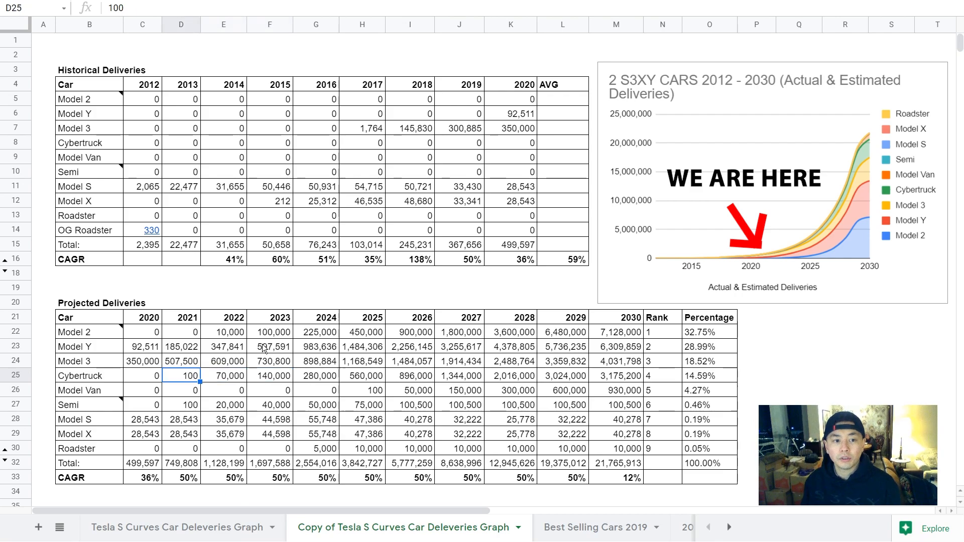
pyautogui.press('Down')
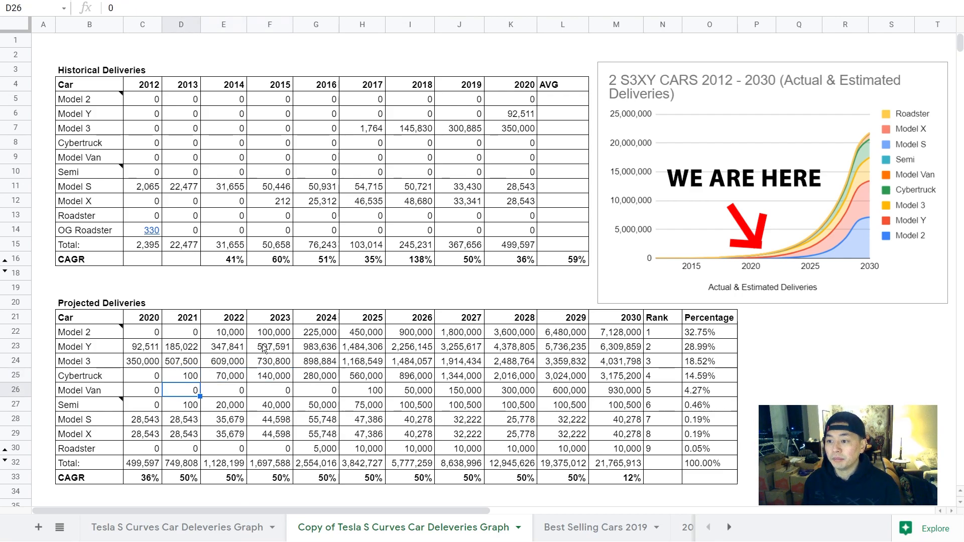
pyautogui.press('Right')
pyautogui.press('Right')
pyautogui.press('Right')
pyautogui.press('Right')
pyautogui.press('Right')
pyautogui.press('Left')
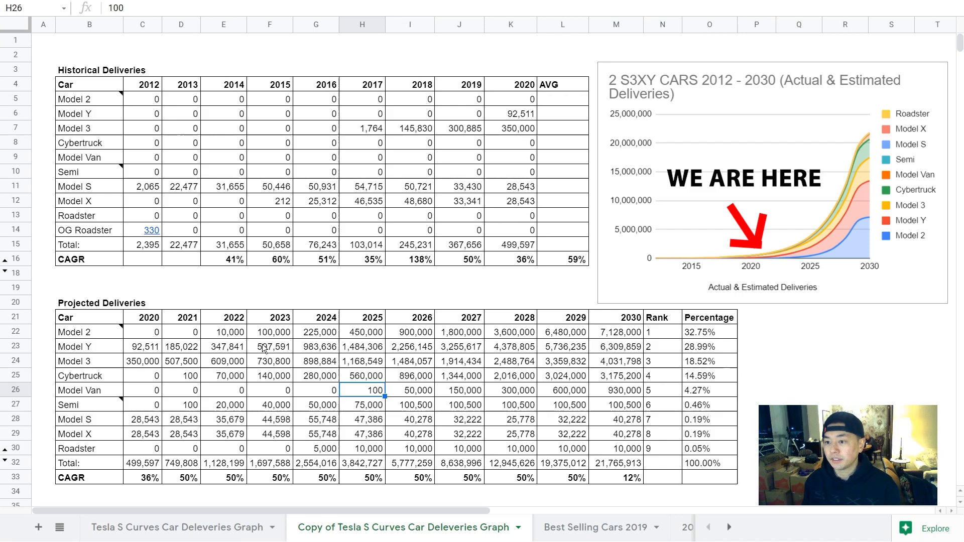
pyautogui.press('Down')
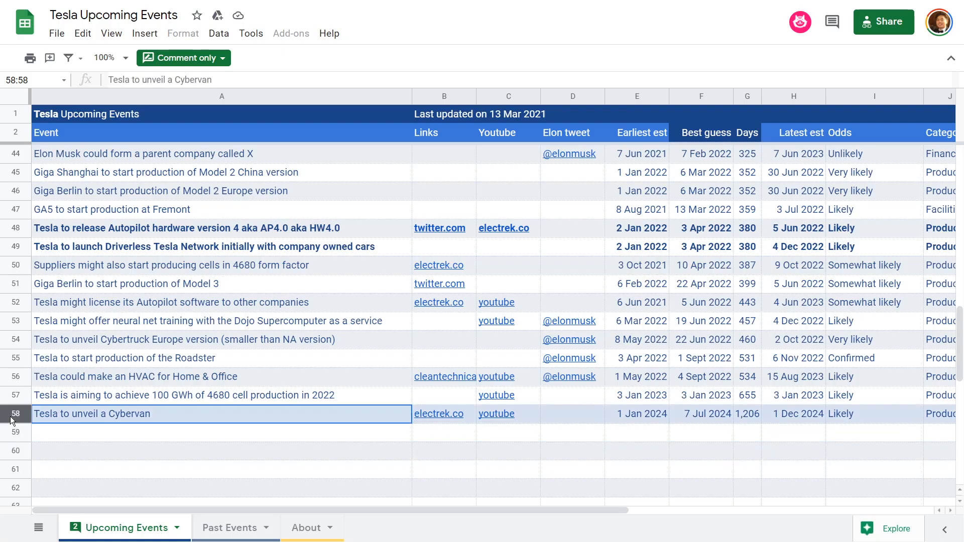
pyautogui.click(13, 415)
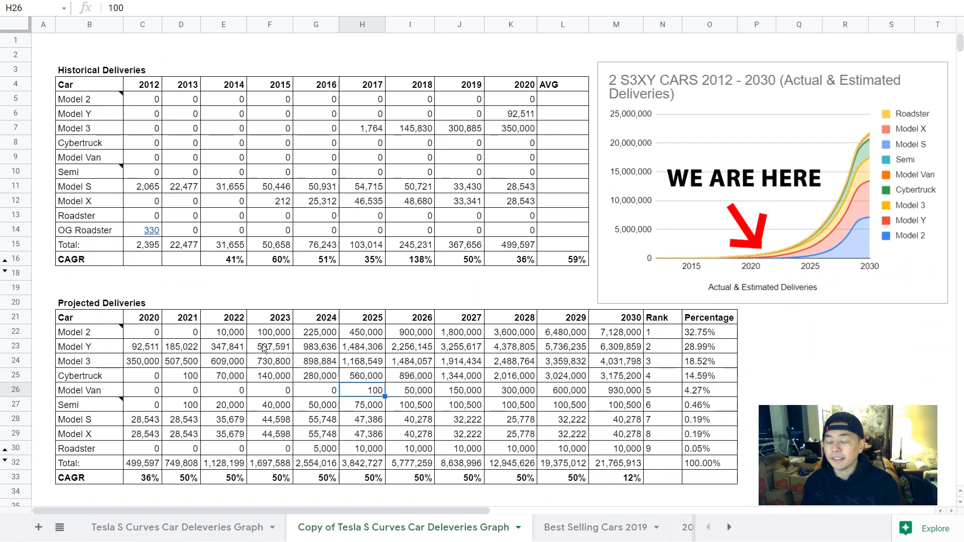
pyautogui.click(180, 404)
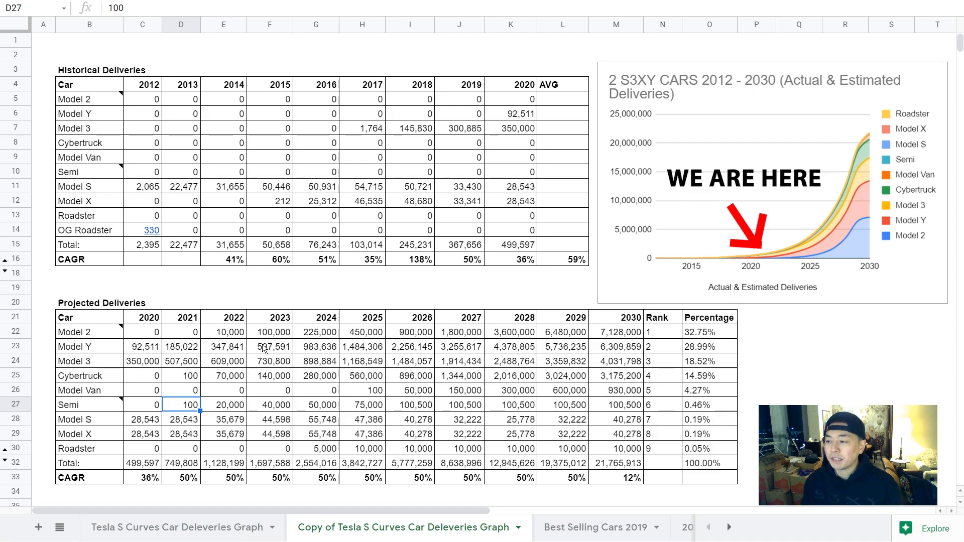
pyautogui.press('Right')
pyautogui.press('Right')
pyautogui.press('Right')
pyautogui.press('Right')
pyautogui.press('Right')
pyautogui.press('Right')
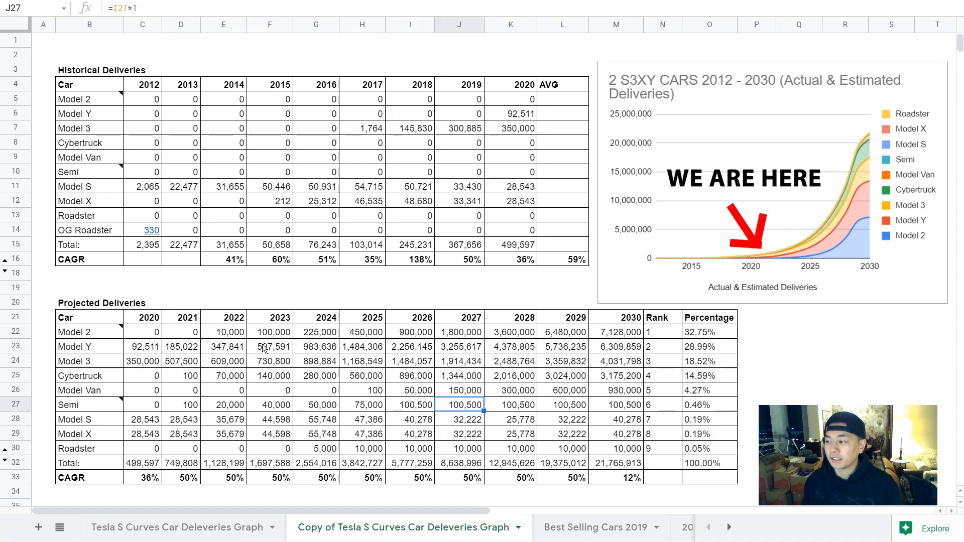
pyautogui.press('Right')
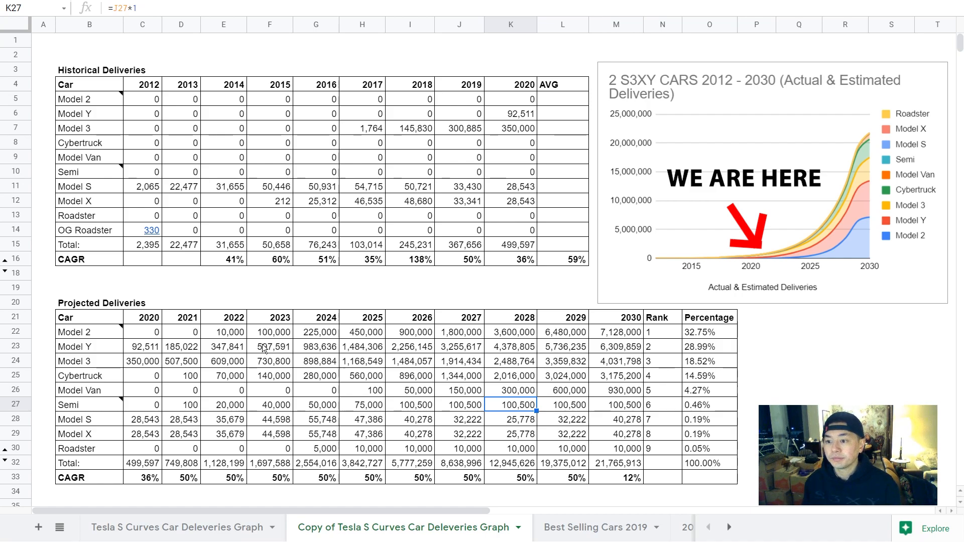
pyautogui.press('Left')
pyautogui.press('Left')
pyautogui.press('Left')
pyautogui.press('Left')
pyautogui.press('Left')
pyautogui.press('Left')
pyautogui.press('Left')
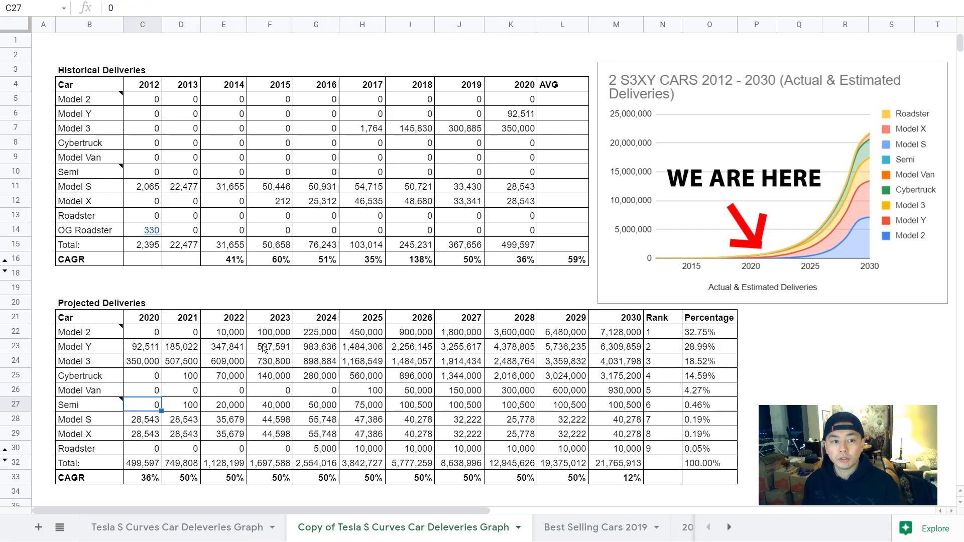
pyautogui.press('Down')
pyautogui.press('Down')
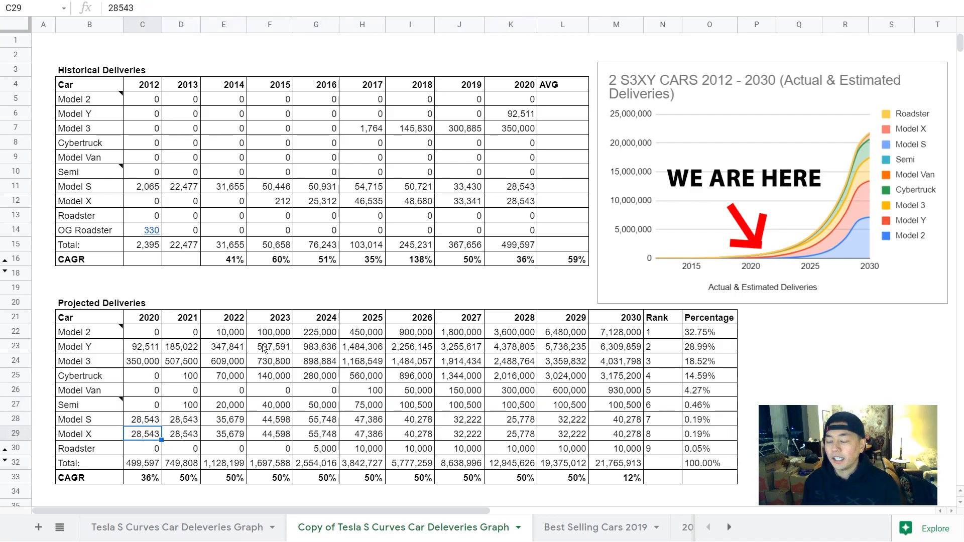
pyautogui.press('Up')
pyautogui.press('Right')
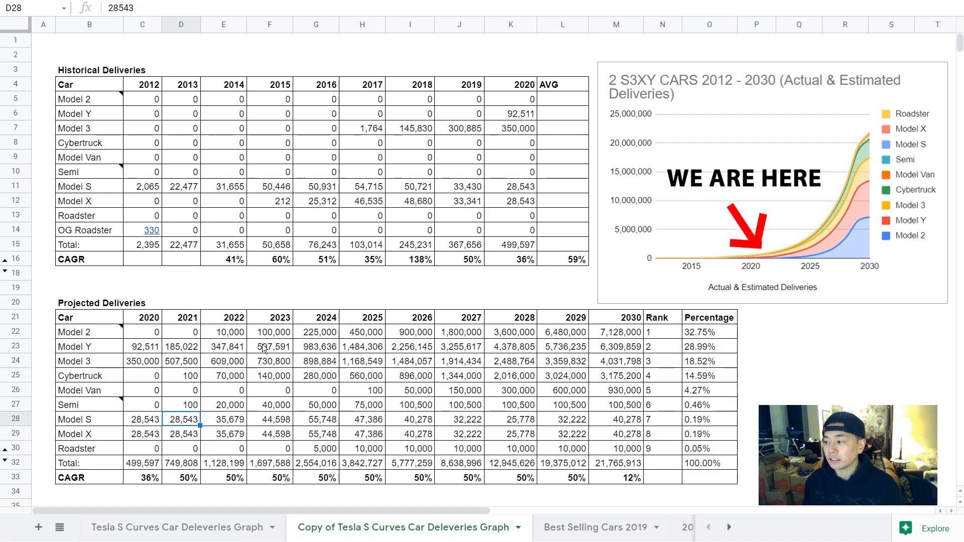
pyautogui.press('Right')
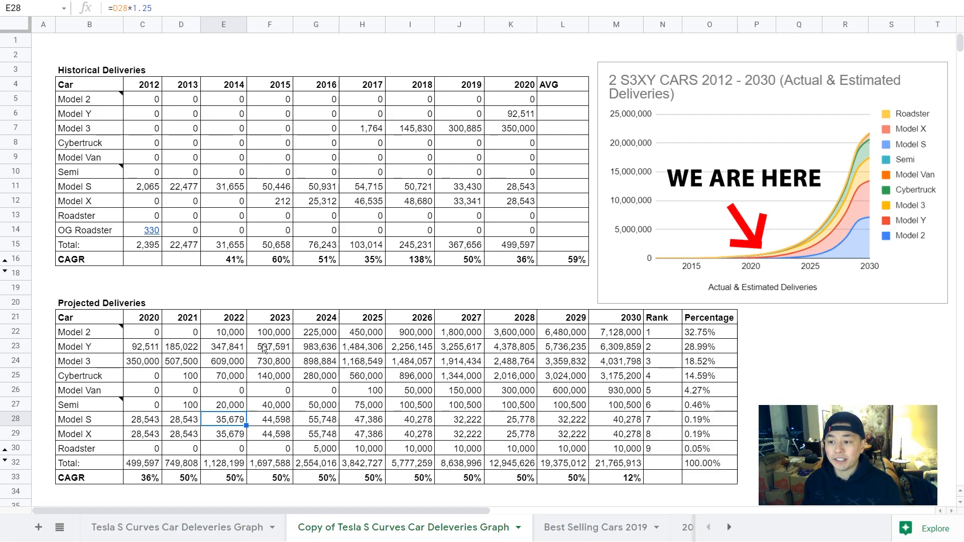
pyautogui.press('Up')
pyautogui.press('Up')
pyautogui.press('Up')
pyautogui.press('Up')
pyautogui.press('Up')
pyautogui.press('Up')
pyautogui.press('Up')
pyautogui.press('Up')
pyautogui.press('Up')
pyautogui.press('Up')
pyautogui.press('Up')
pyautogui.press('Up')
pyautogui.press('Up')
pyautogui.press('Up')
pyautogui.press('Up')
pyautogui.press('Up')
pyautogui.press('Left')
pyautogui.press('Left')
pyautogui.press('Right')
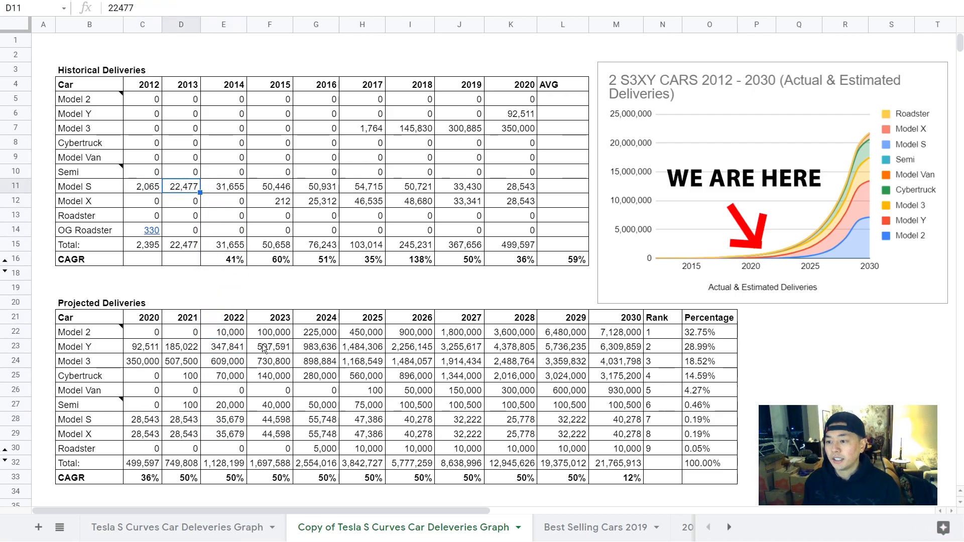
pyautogui.press('Right')
pyautogui.press('Right')
pyautogui.press('Right')
pyautogui.press('Right')
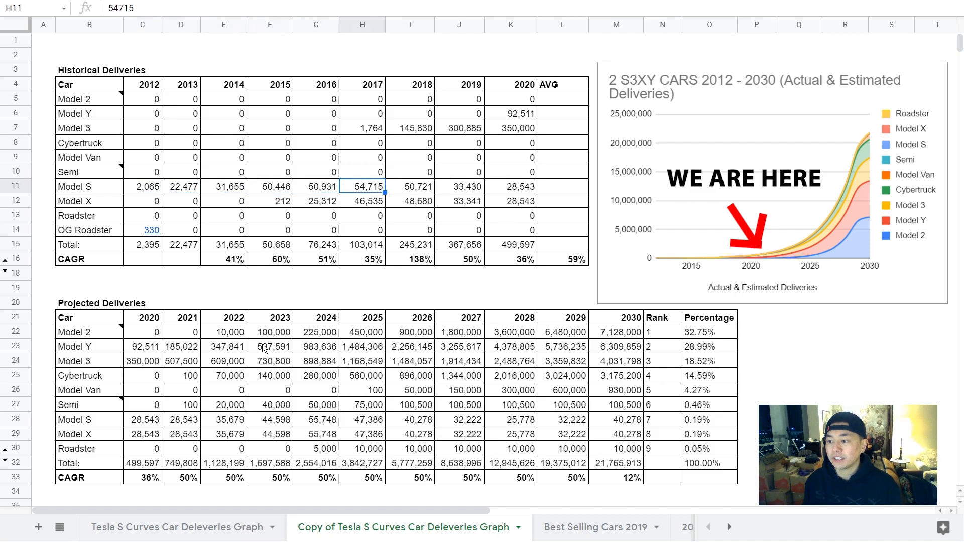
pyautogui.press('Right')
pyautogui.press('Right')
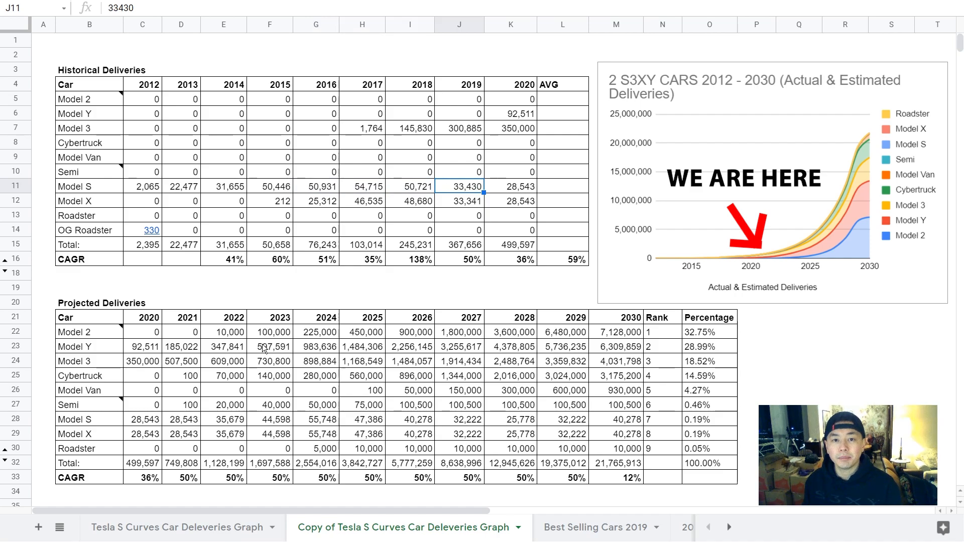
pyautogui.press('Right')
pyautogui.press('Down')
pyautogui.press('Down')
pyautogui.press('Down')
pyautogui.press('Down')
pyautogui.press('Down')
pyautogui.press('Down')
pyautogui.press('Down')
pyautogui.press('Down')
pyautogui.press('Down')
pyautogui.press('Down')
pyautogui.press('Down')
pyautogui.press('Down')
pyautogui.press('Down')
pyautogui.press('Down')
pyautogui.press('Down')
pyautogui.press('Left')
pyautogui.press('Left')
pyautogui.press('Home')
pyautogui.press('Right')
pyautogui.press('Right')
pyautogui.press('Right')
pyautogui.press('Right')
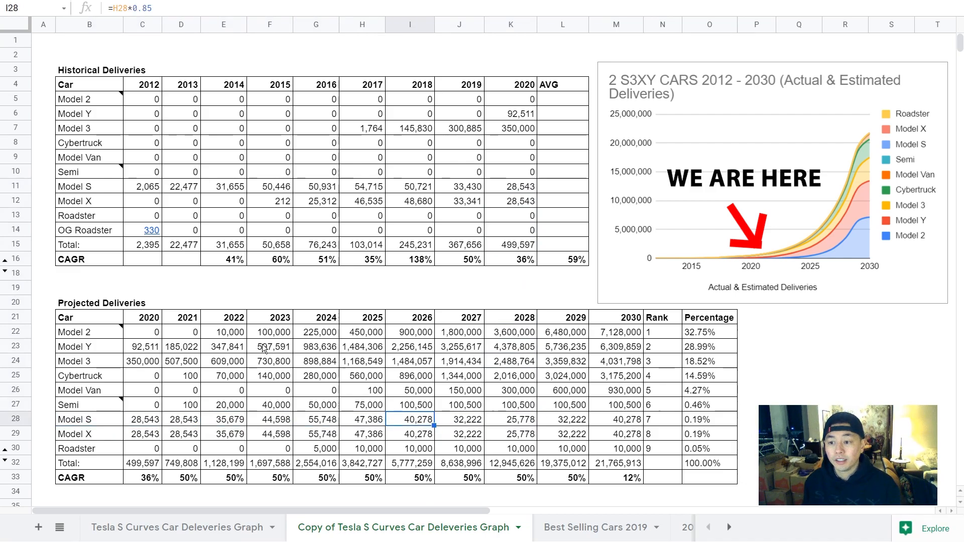
pyautogui.press('Left')
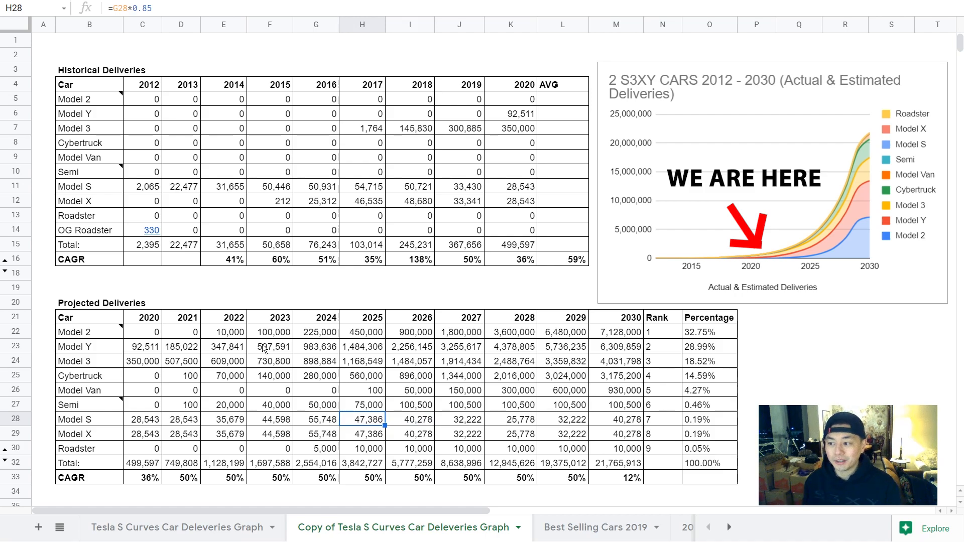
pyautogui.press('Down')
pyautogui.press('Down')
pyautogui.press('Left')
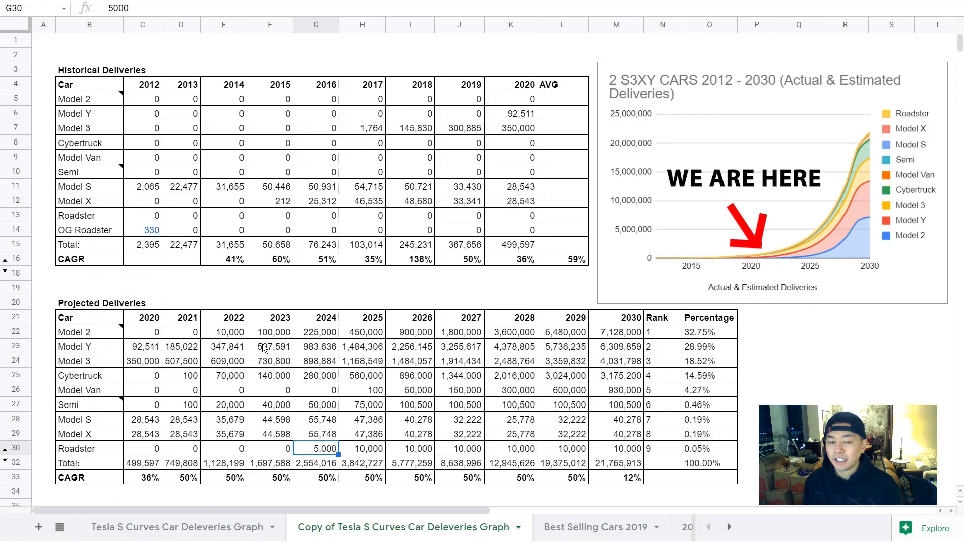
pyautogui.press('Right')
pyautogui.press('Right')
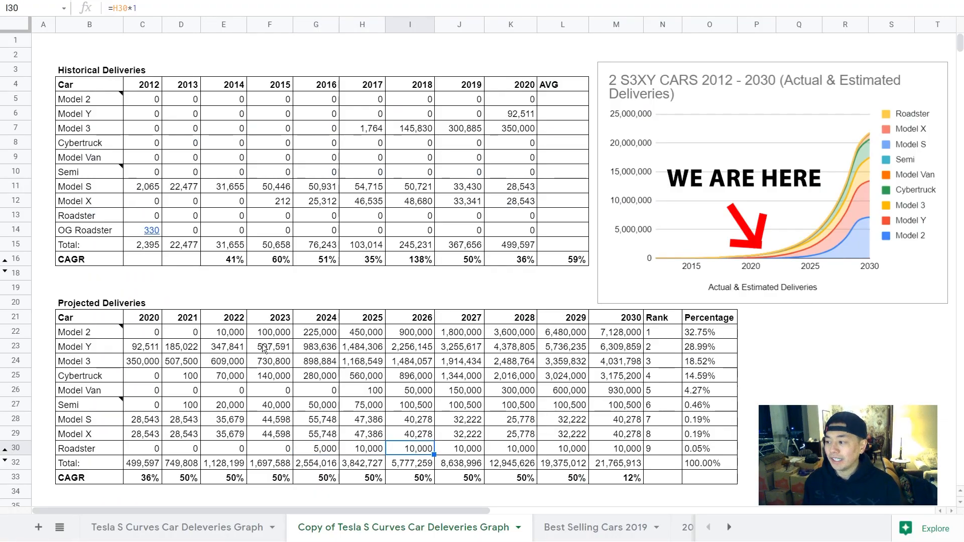